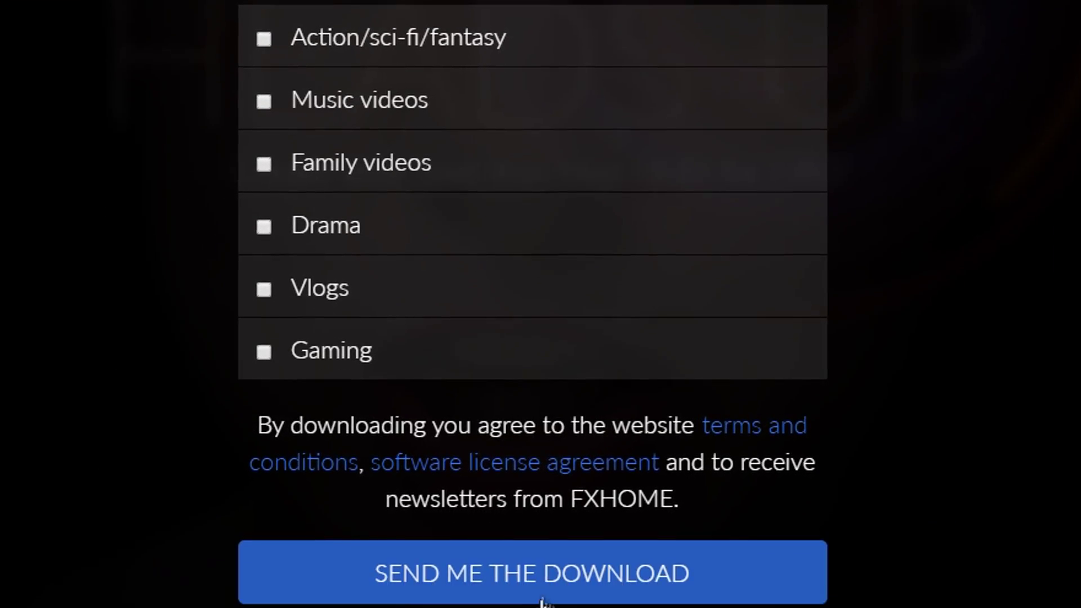
Step: Submit the HitFilm 4 Express download form to reach the installer instructions page
left_click(555, 514)
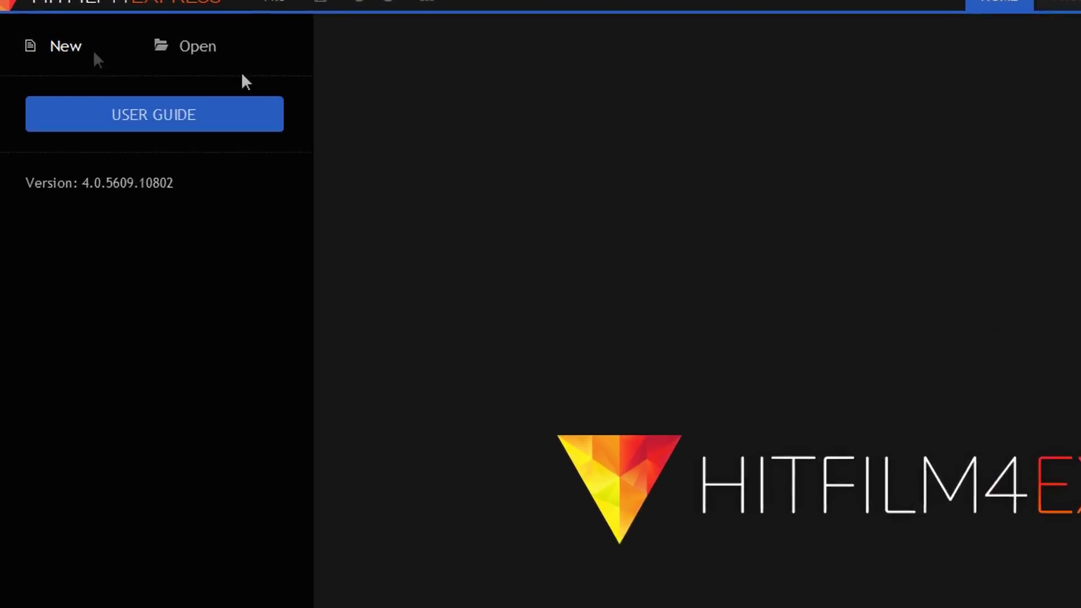
Step: Create a new project with the Best Royality Free Music Sources MP4 on the timeline, matching its settings
left_click(95, 54)
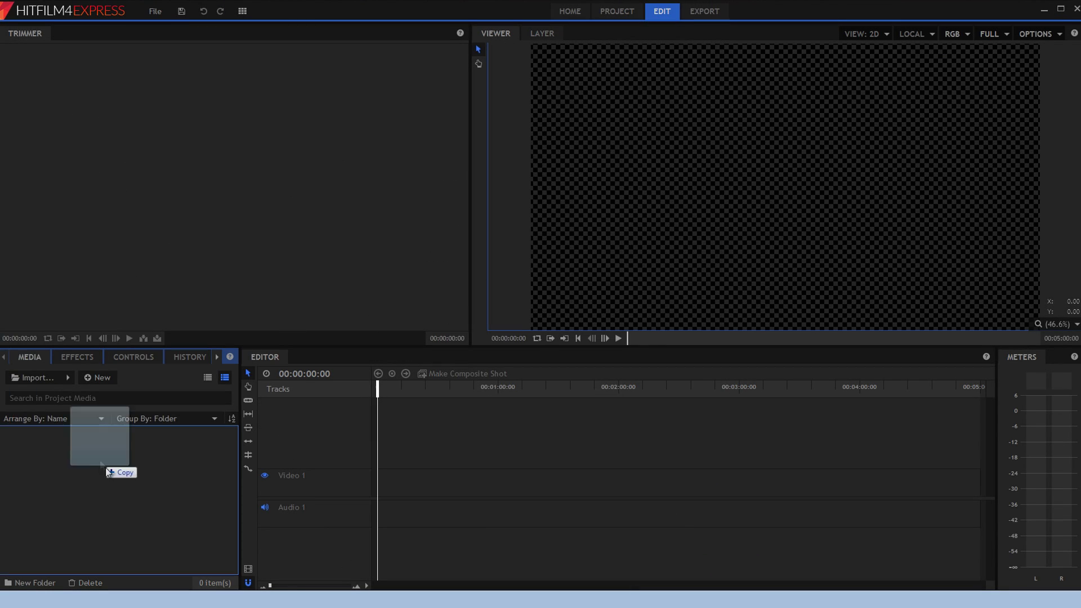
left_click_drag(108, 473, 108, 473)
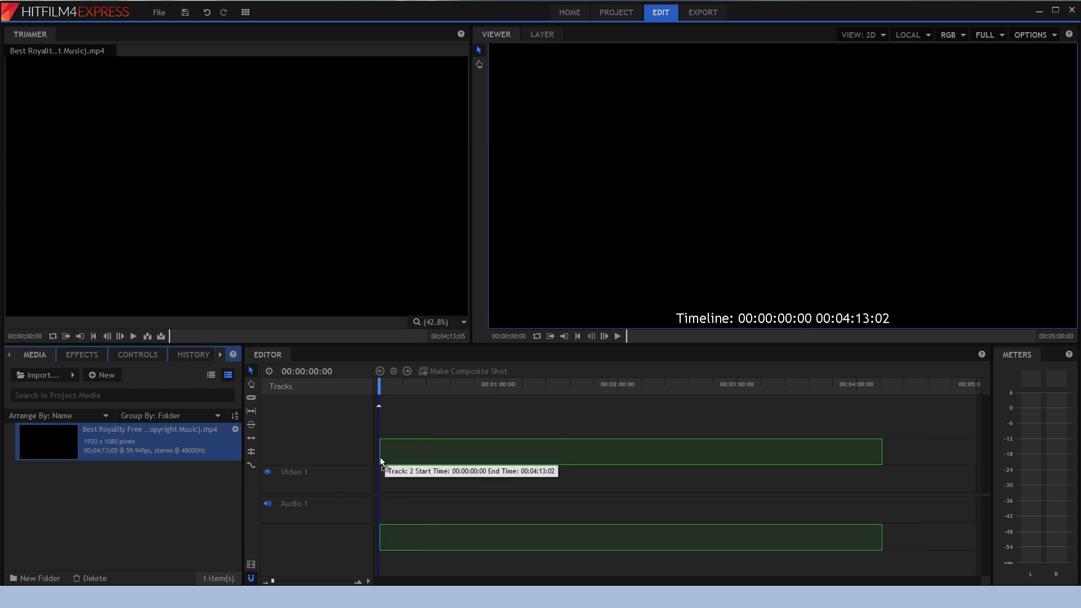
left_click_drag(379, 471, 380, 471)
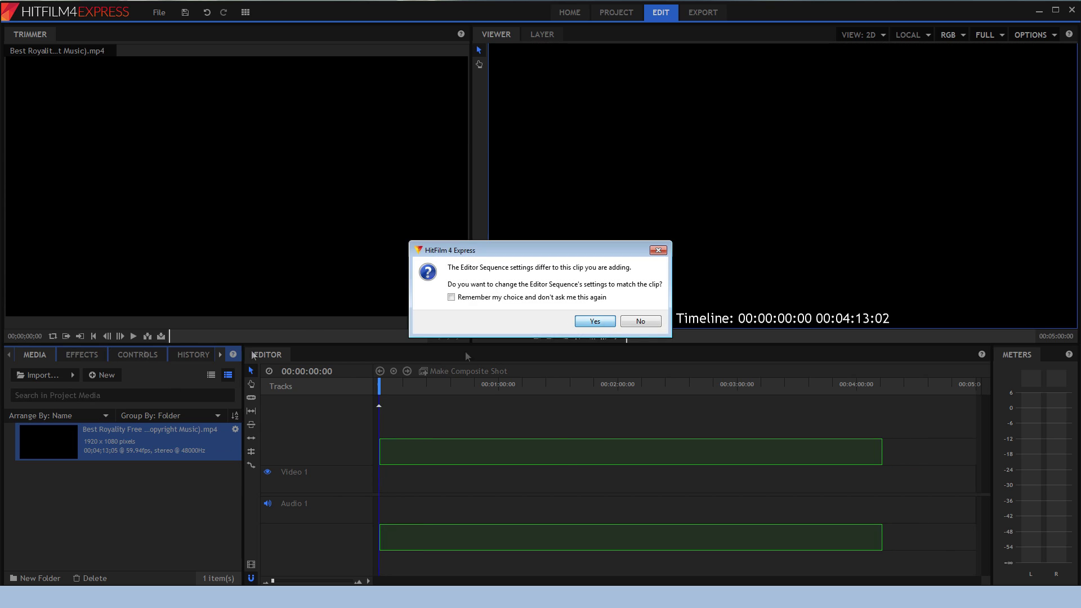
left_click(596, 321)
Step: Apply Hue Colorize to the Video 2 clip with Hue Strength 53%, previewing at 00;00;39;01 and 00;02;05;23
left_click(82, 355)
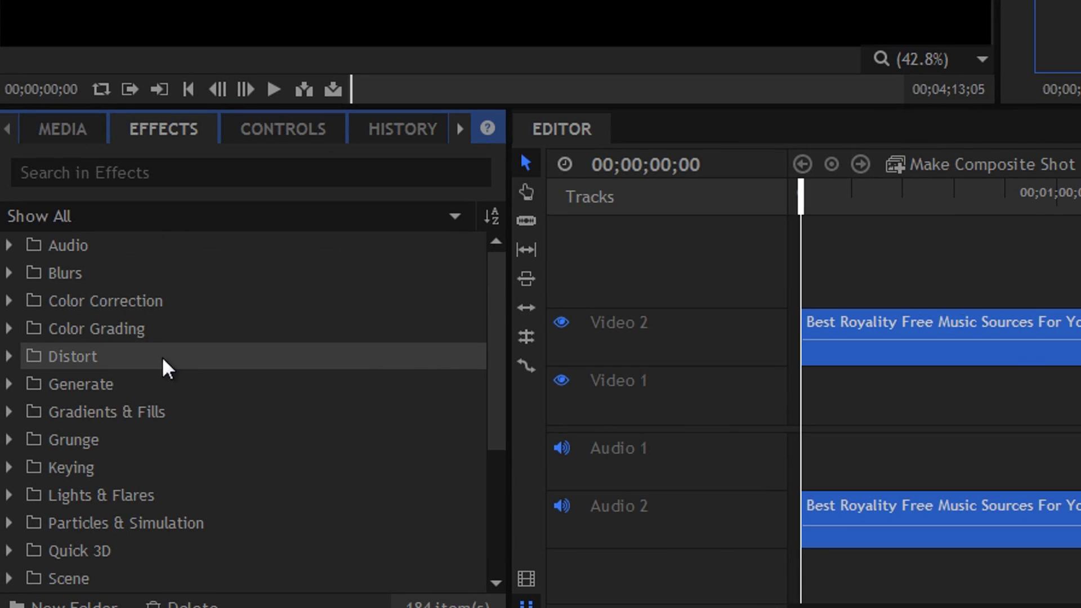
scroll(22, 314, "down", 3)
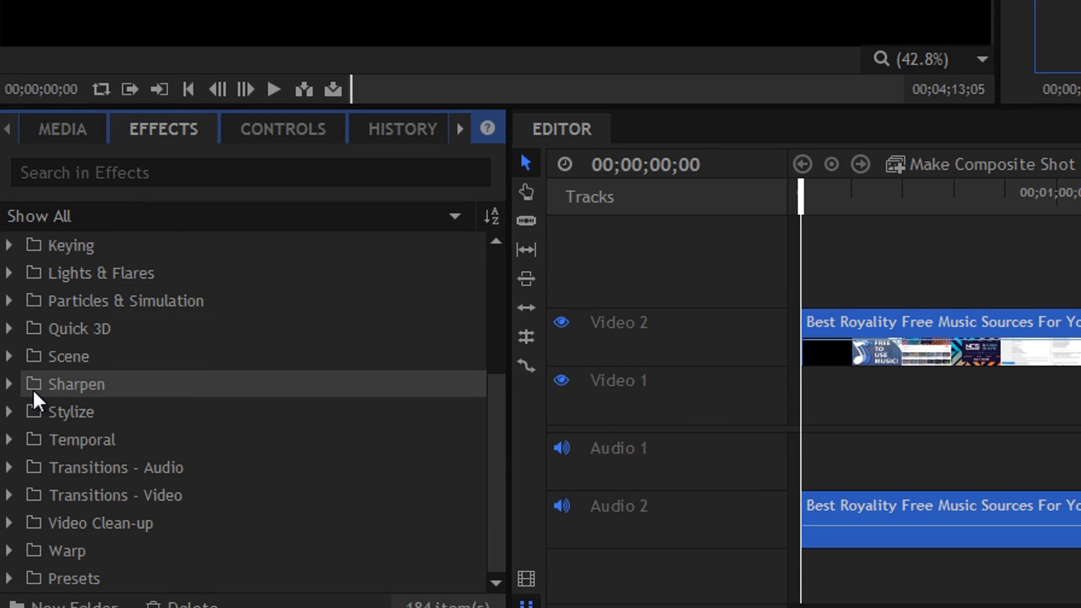
scroll(18, 283, "up", 3)
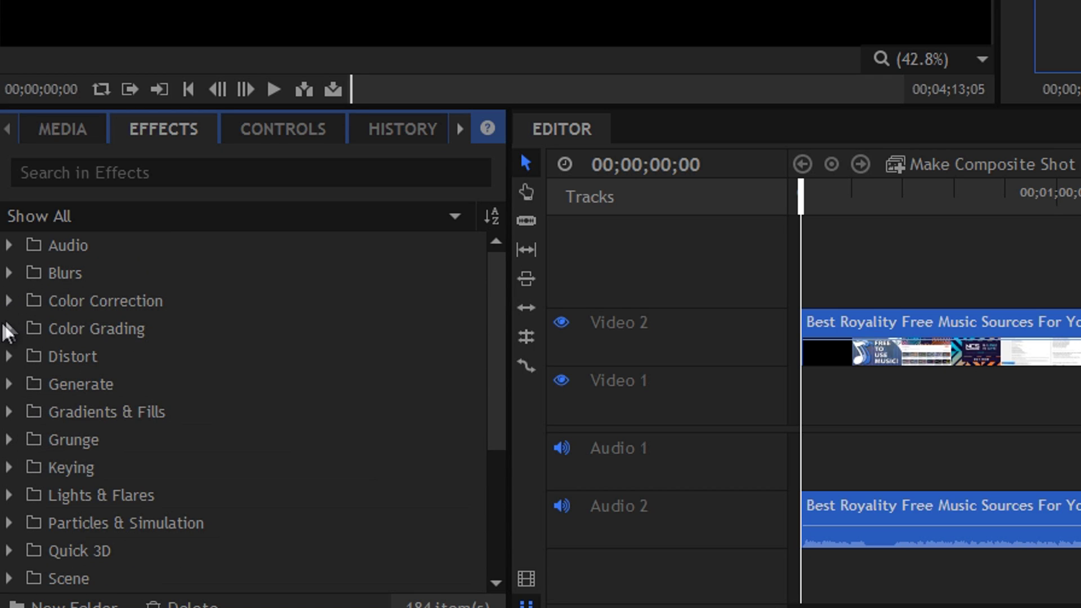
left_click(9, 329)
left_click_drag(123, 373, 935, 332)
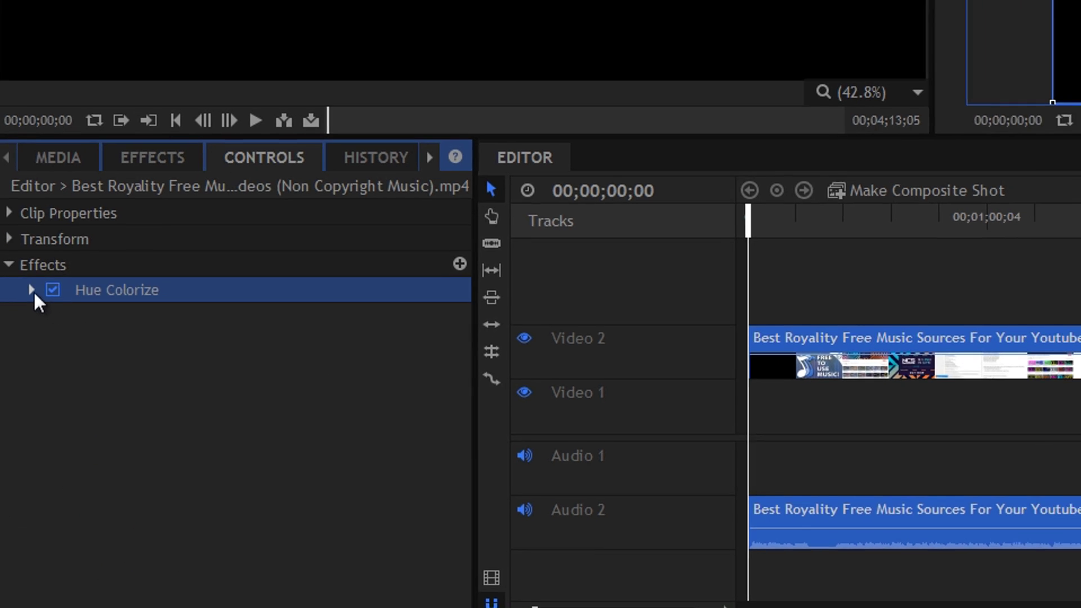
left_click(34, 270)
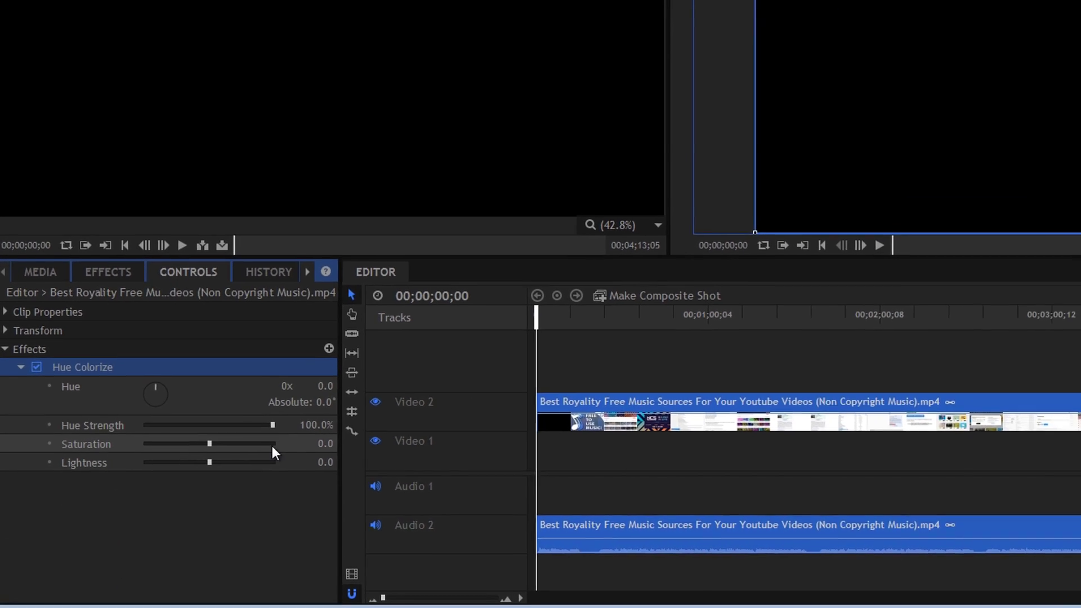
left_click_drag(412, 356, 318, 357)
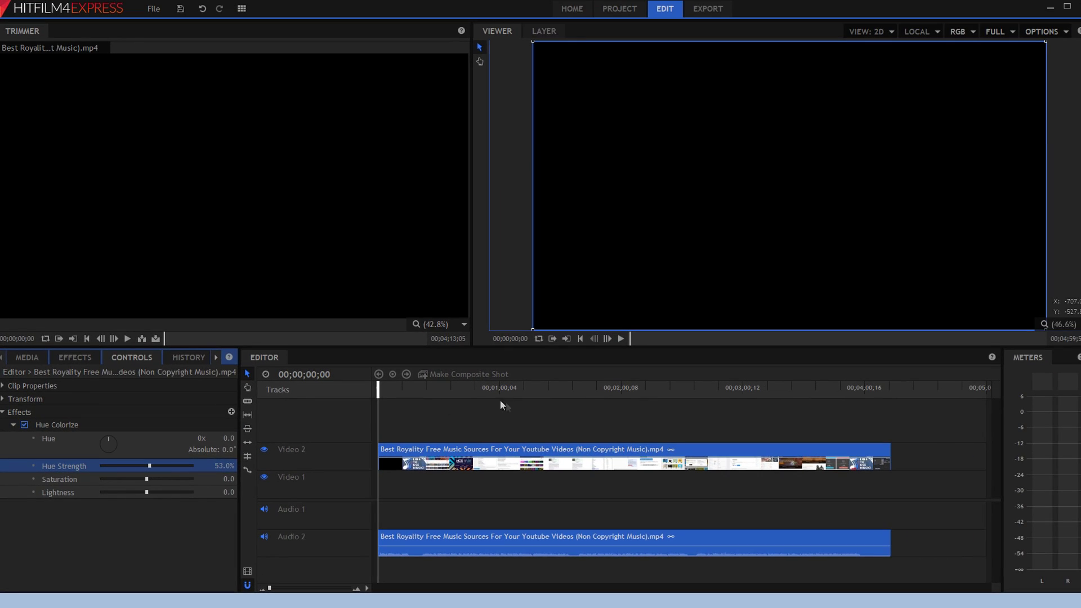
left_click(456, 388)
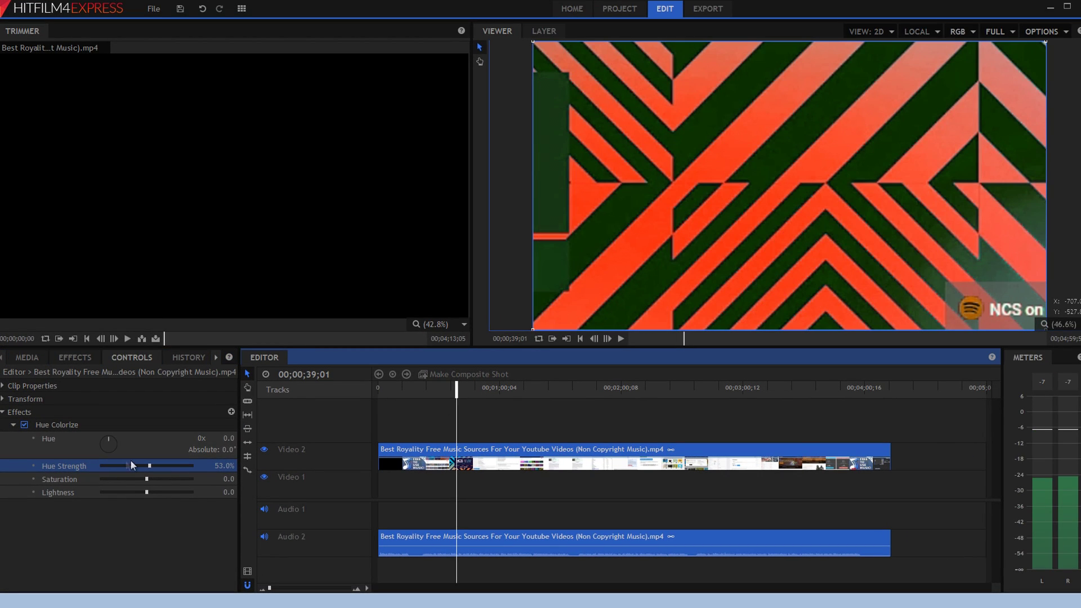
left_click(623, 392)
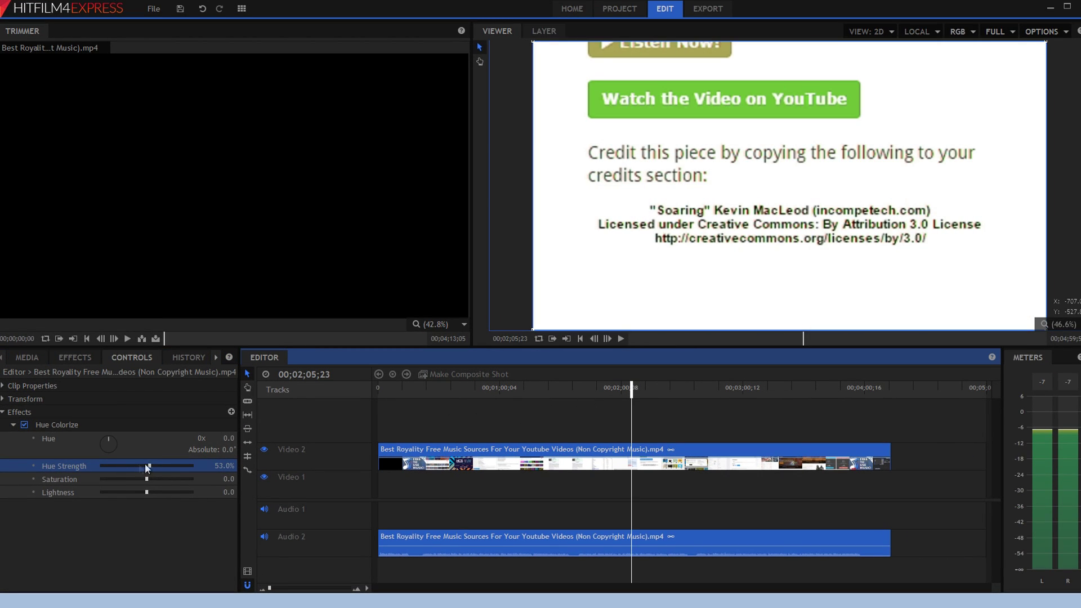
Step: Desaturate the clip to -52 and add a Cross Dissolve transition at the cut
left_click_drag(149, 466, 123, 479)
left_click(141, 484)
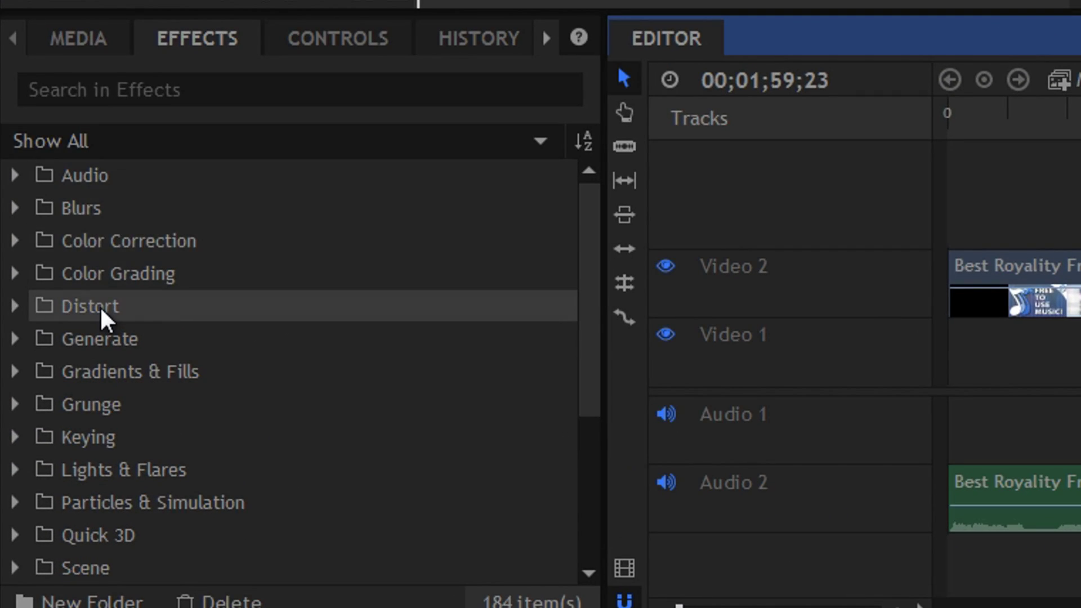
scroll(87, 337, "down", 3)
left_click(13, 471)
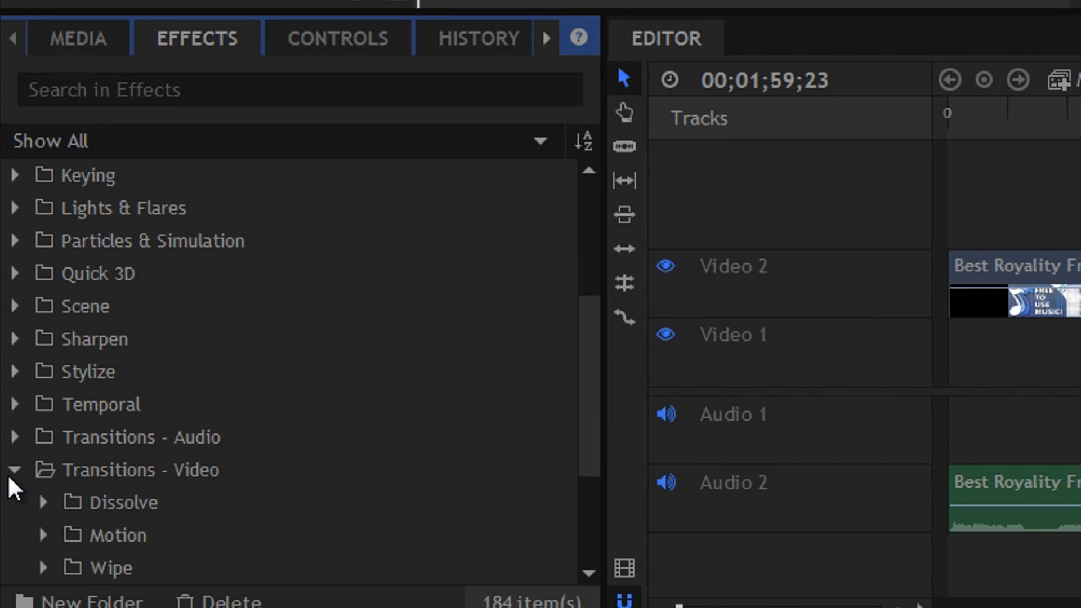
scroll(44, 445, "down", 2)
left_click(44, 307)
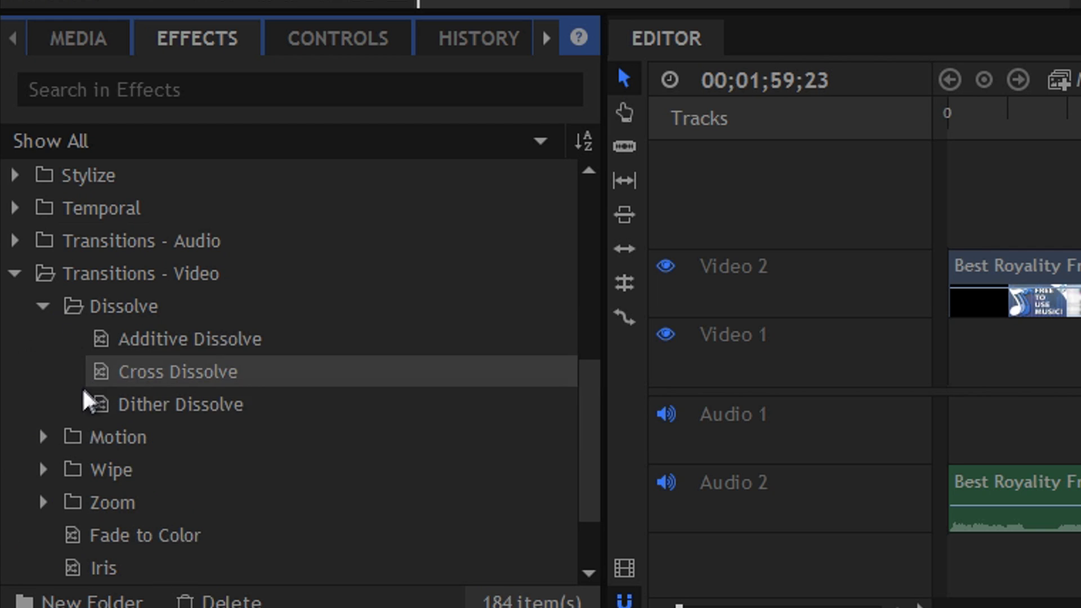
left_click(159, 374)
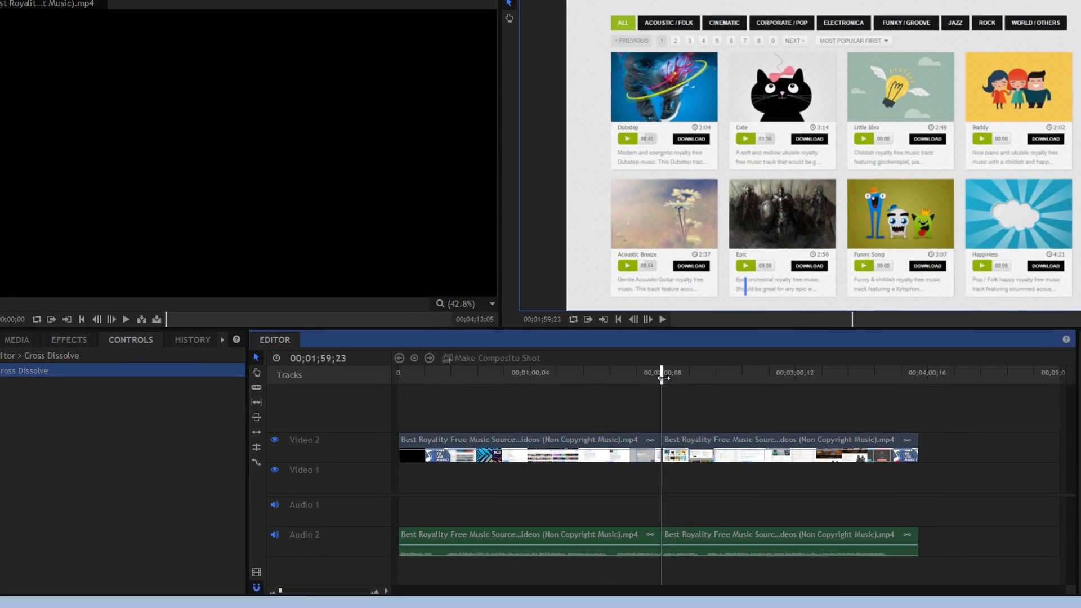
Step: Play back from just before the cut to preview the dissolve
left_click_drag(663, 379, 652, 379)
key("space")
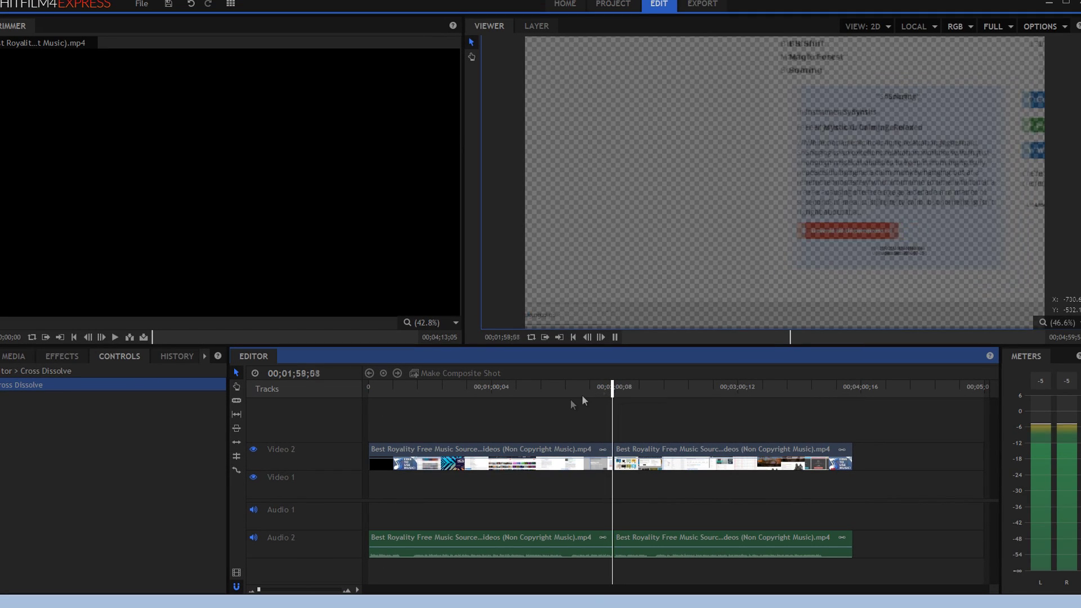
key("space")
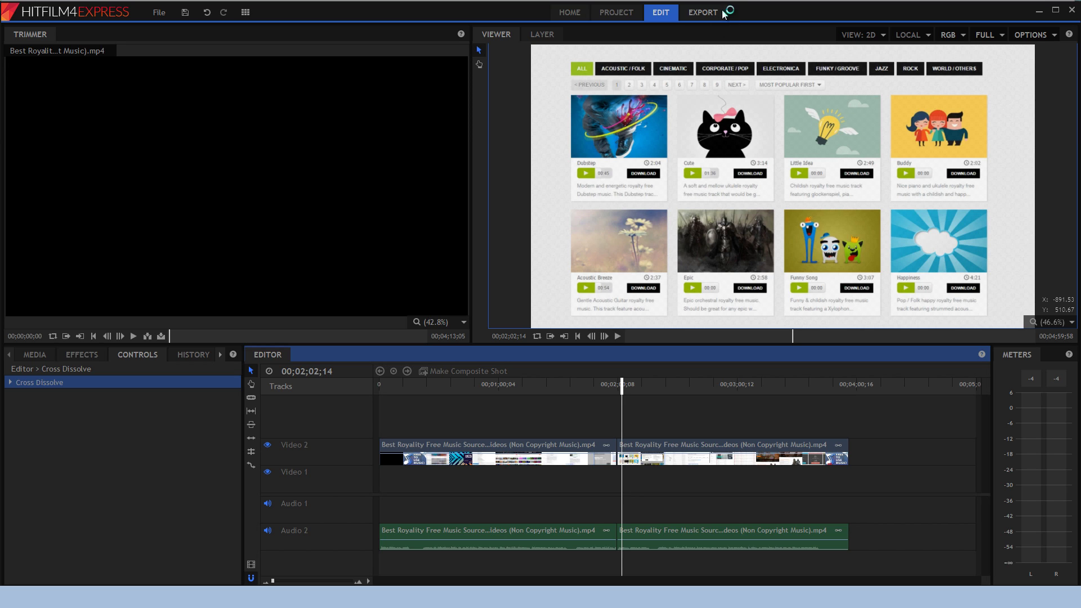
Step: Set MP4 export to 30 fps with a maximum bitrate of about 15.2 Mbps
left_click(702, 12)
left_click(420, 117)
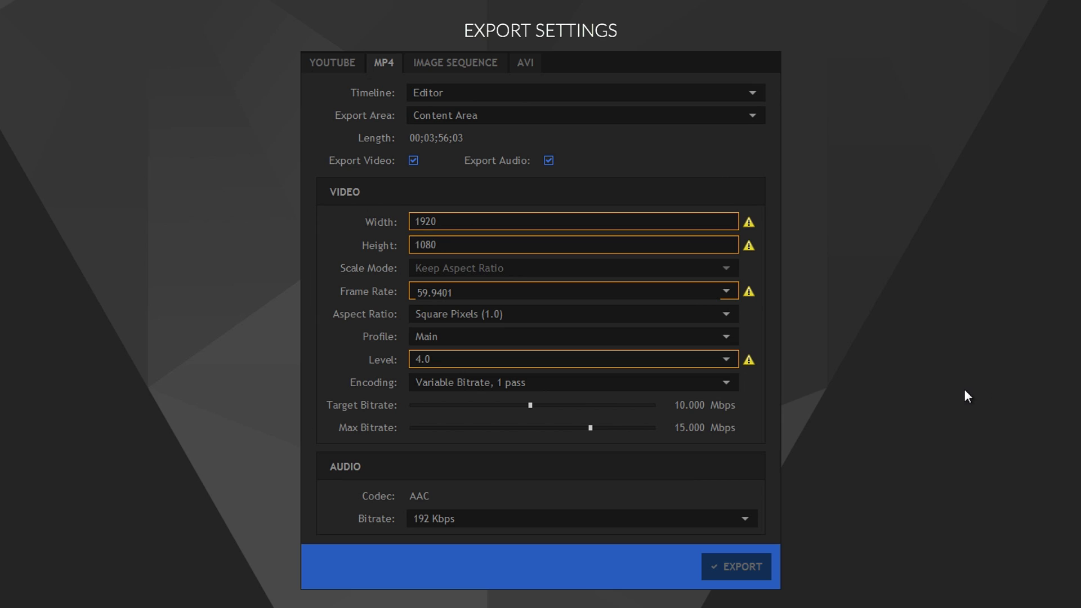
left_click(725, 293)
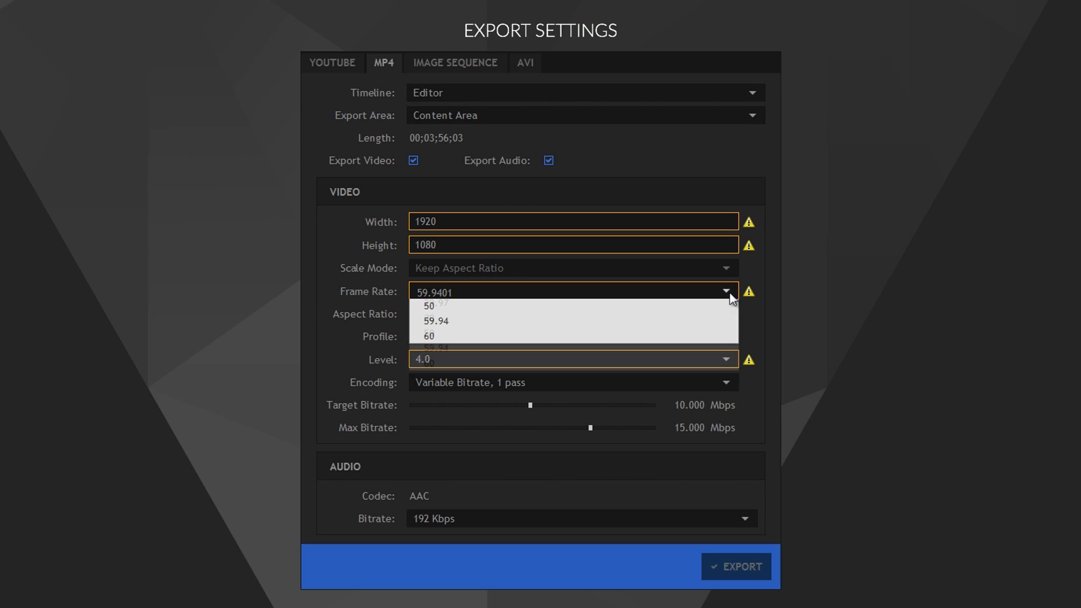
left_click(667, 366)
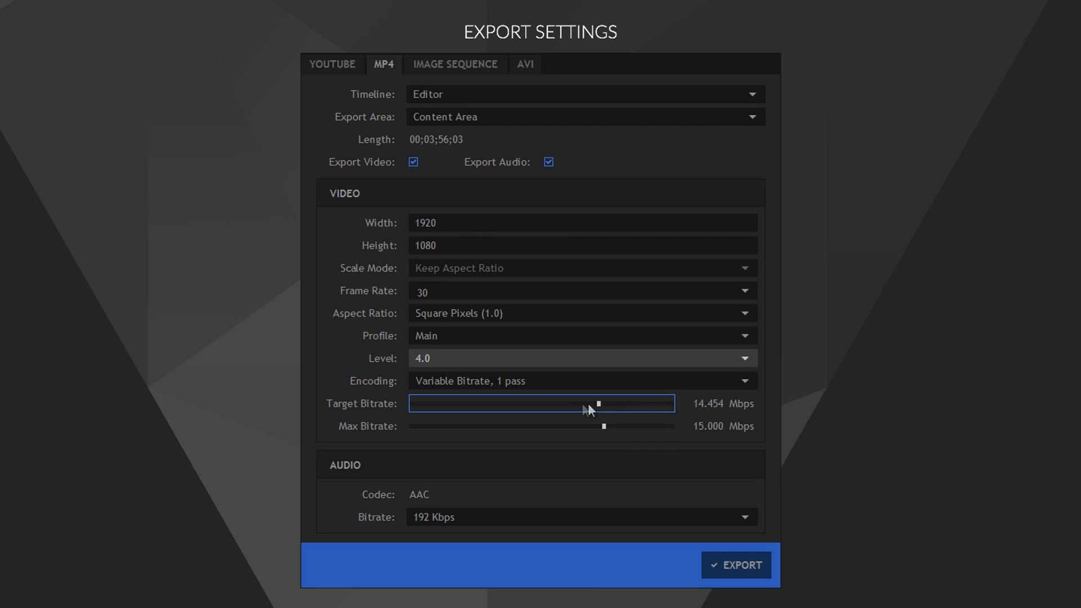
mouse_move(606, 426)
left_mouse_down()
mouse_move(746, 429)
mouse_move(611, 431)
left_mouse_up()
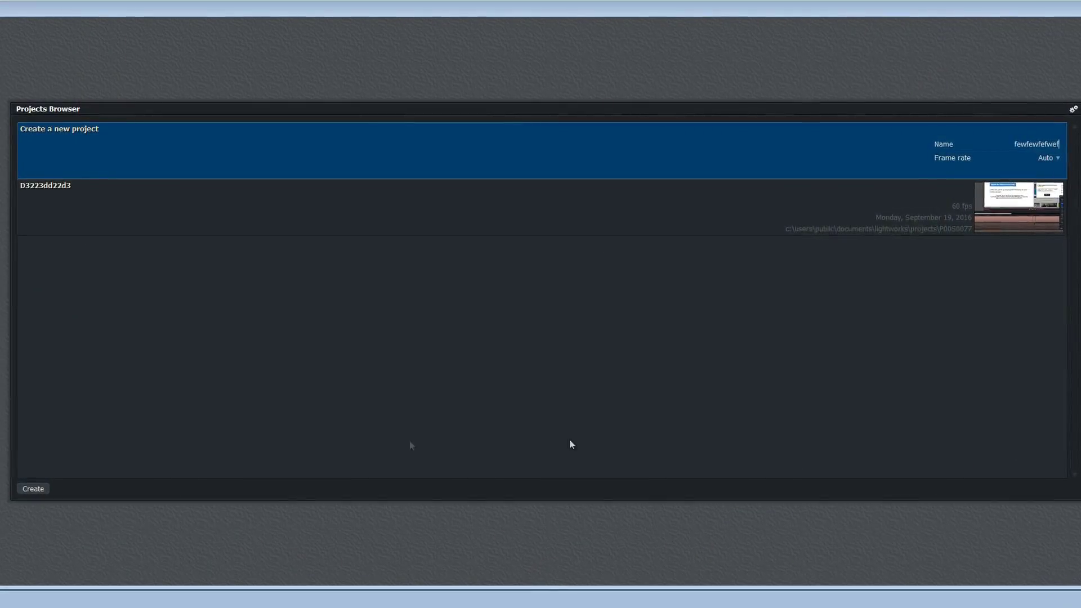
Step: Create the Lightworks project and import the music-sources mp4 clip into the Today bin
left_click(33, 489)
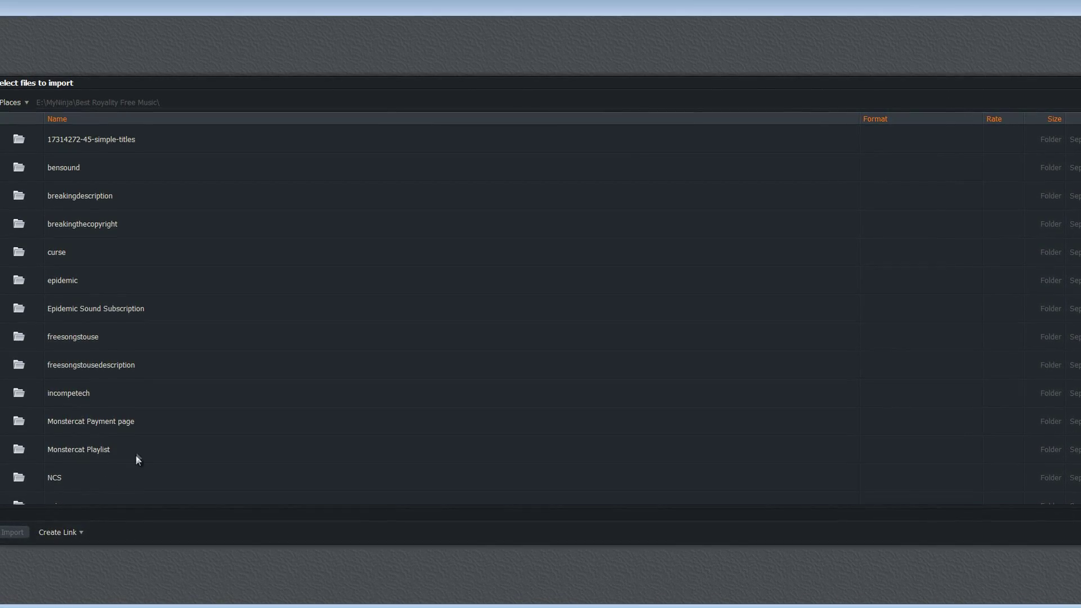
scroll(136, 454, "down", 2)
double_click(130, 426)
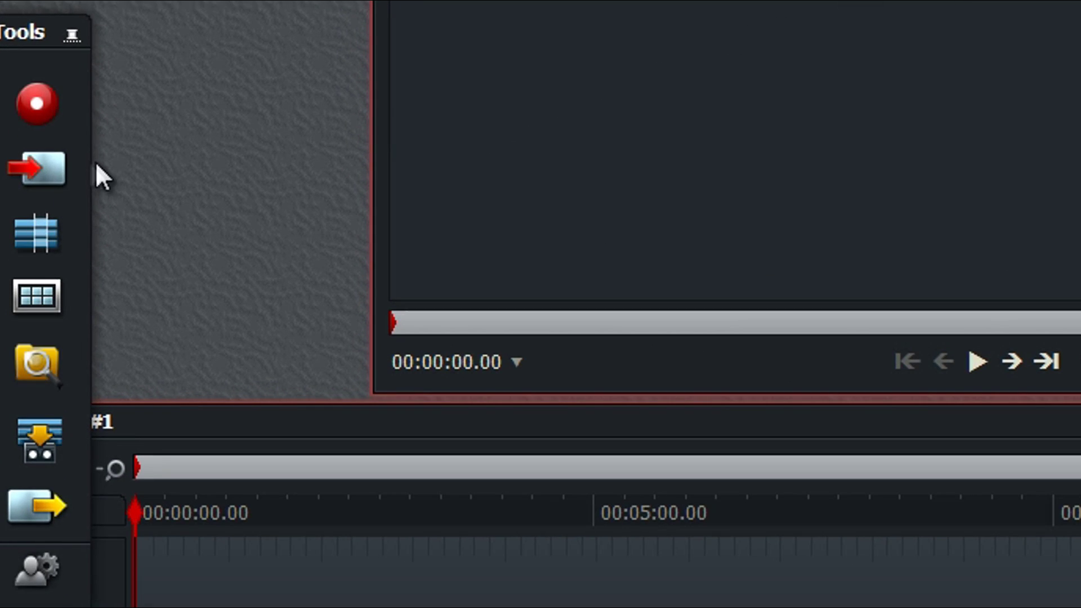
left_click(37, 168)
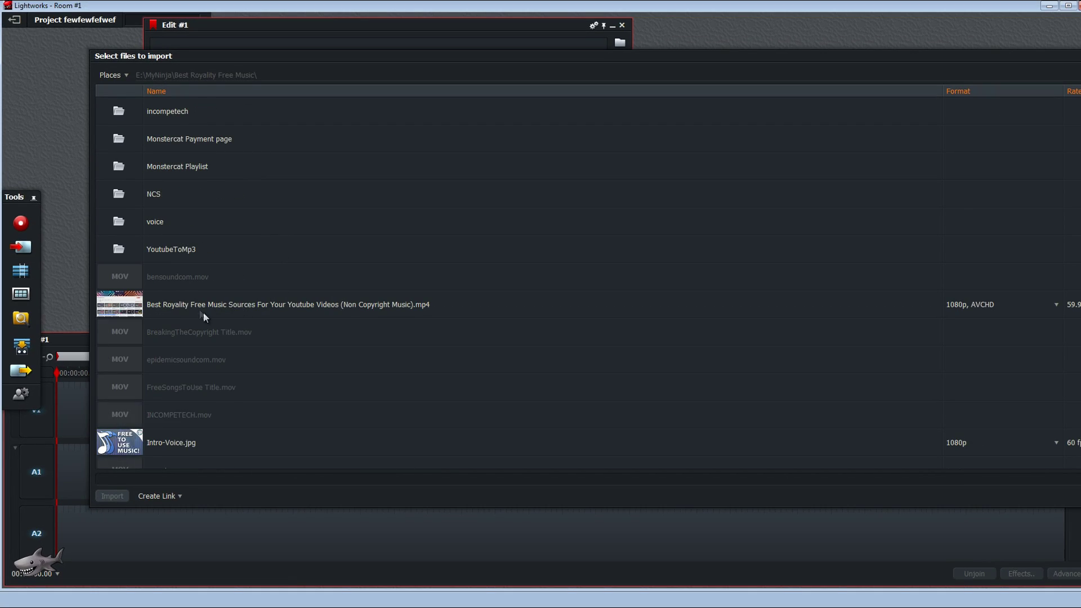
double_click(194, 300)
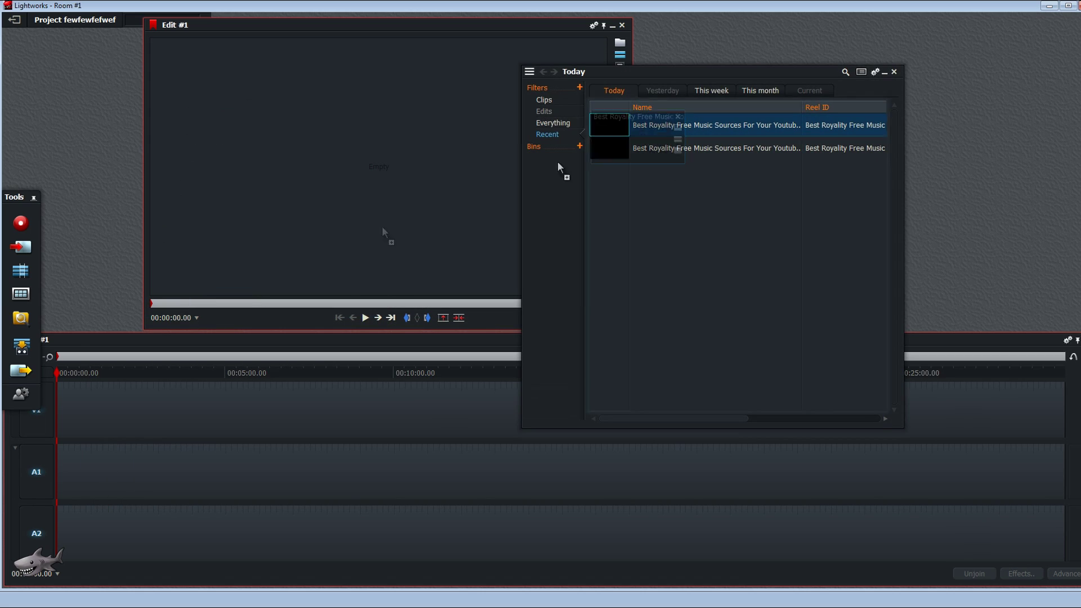
left_click_drag(558, 165, 242, 296)
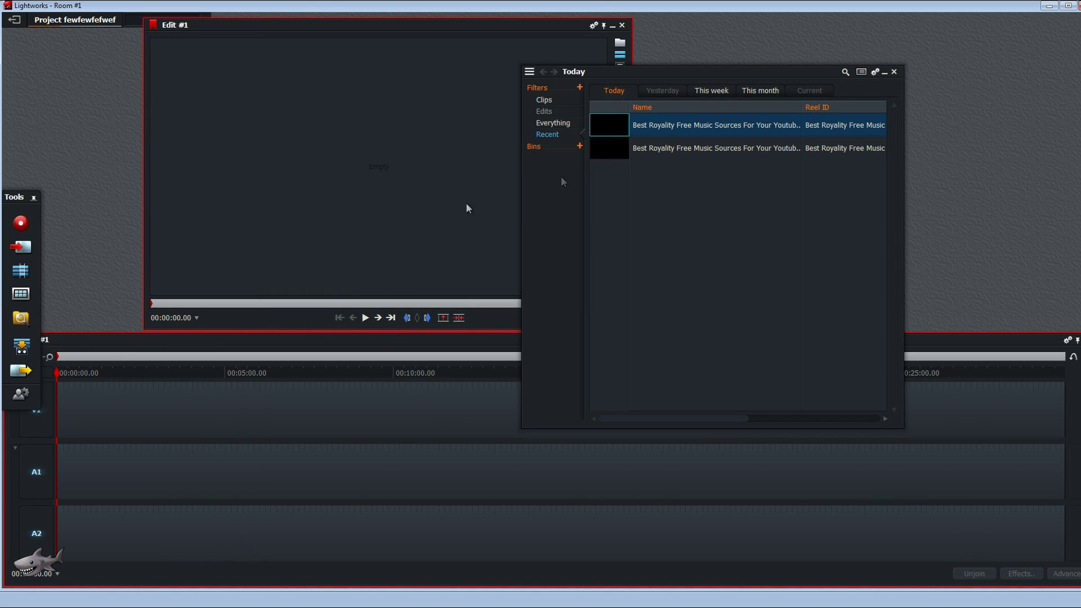
Step: Place the clip on V1, A1 and A2 at the timeline start and cut it at 00:01:46.44
left_click_drag(662, 127, 79, 411)
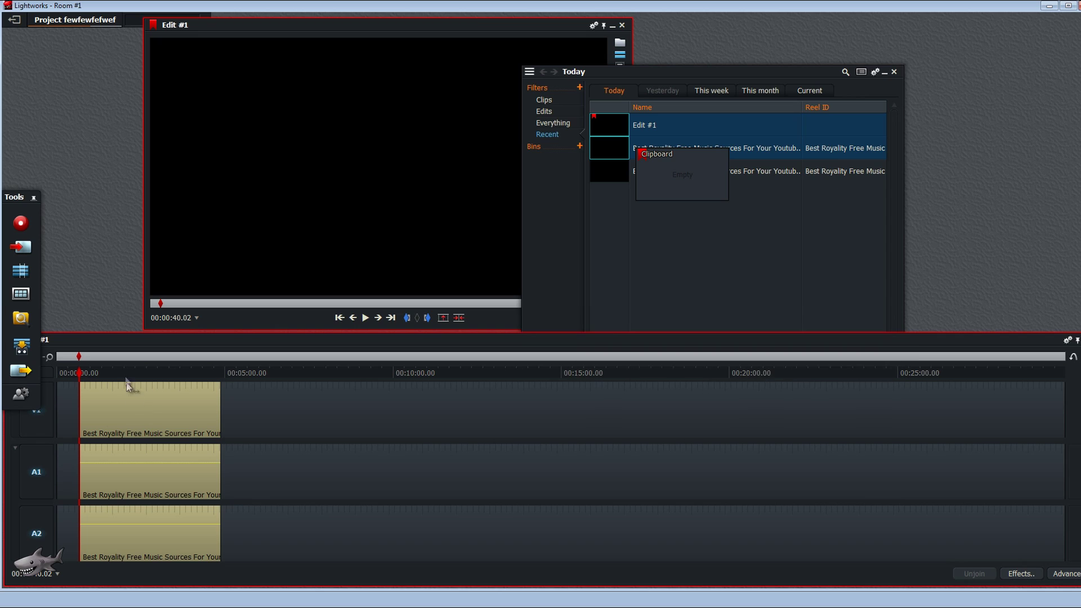
left_click_drag(126, 383, 118, 421)
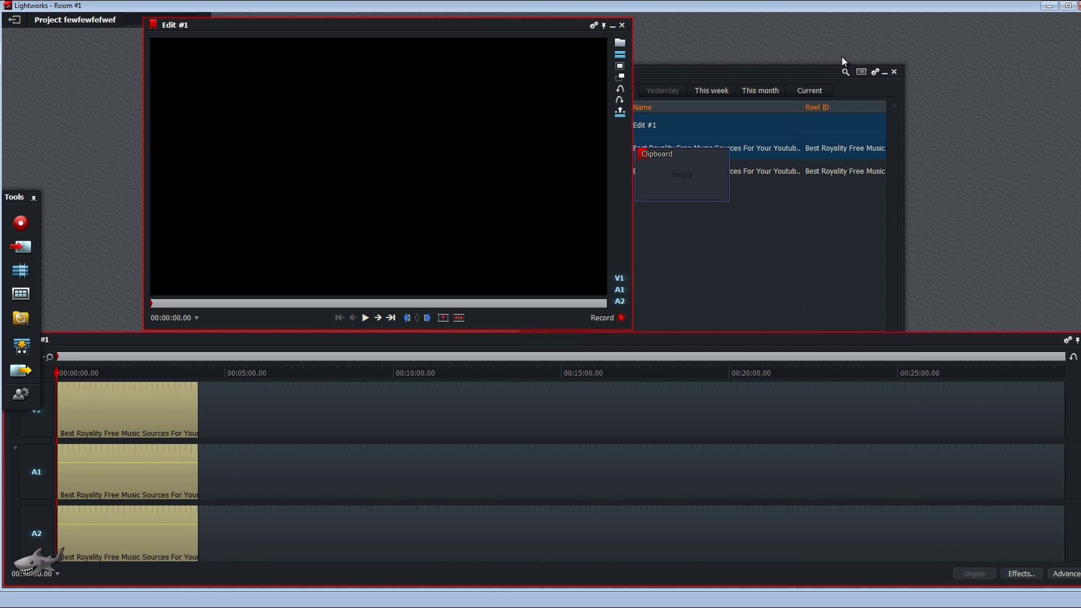
left_click(895, 72)
left_click(117, 374)
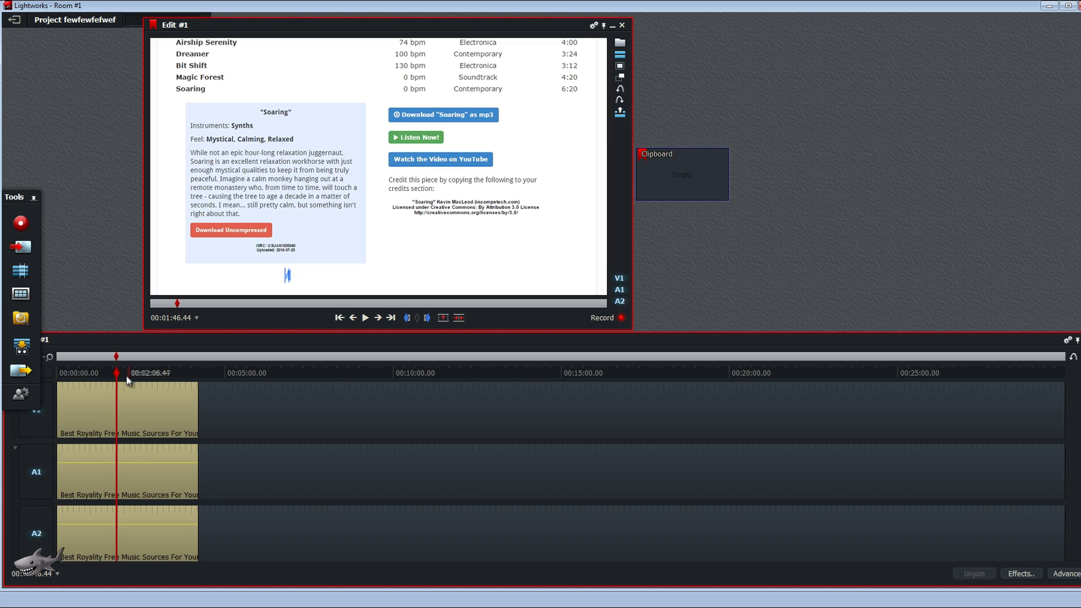
key("c")
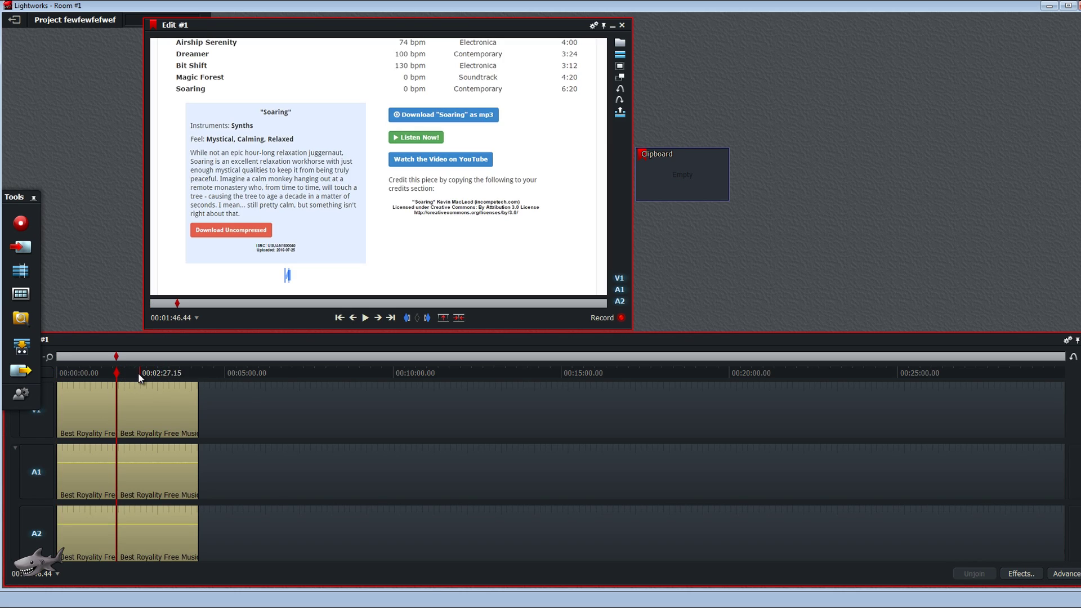
left_click(96, 374)
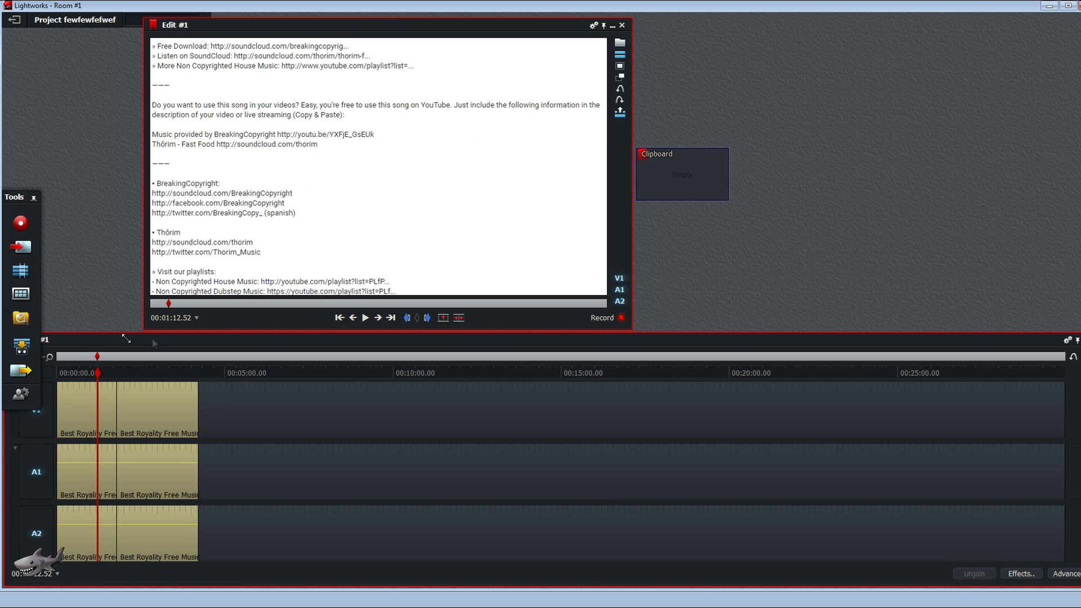
Step: Add a Dissolve centred on the cut at 00:01:46.44, then close the effect panels
left_click(391, 318)
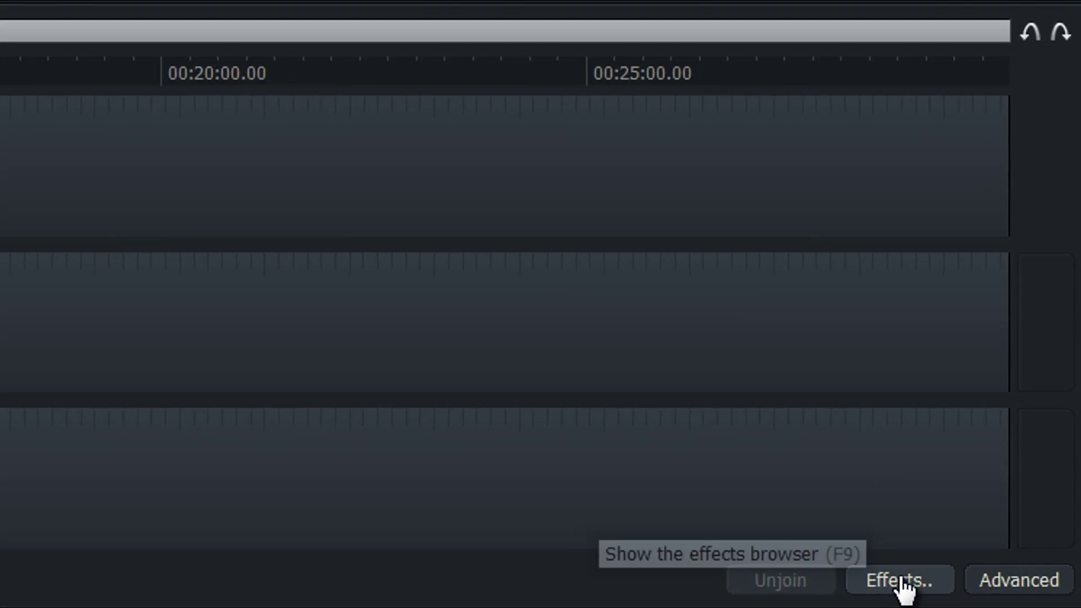
left_click(1022, 575)
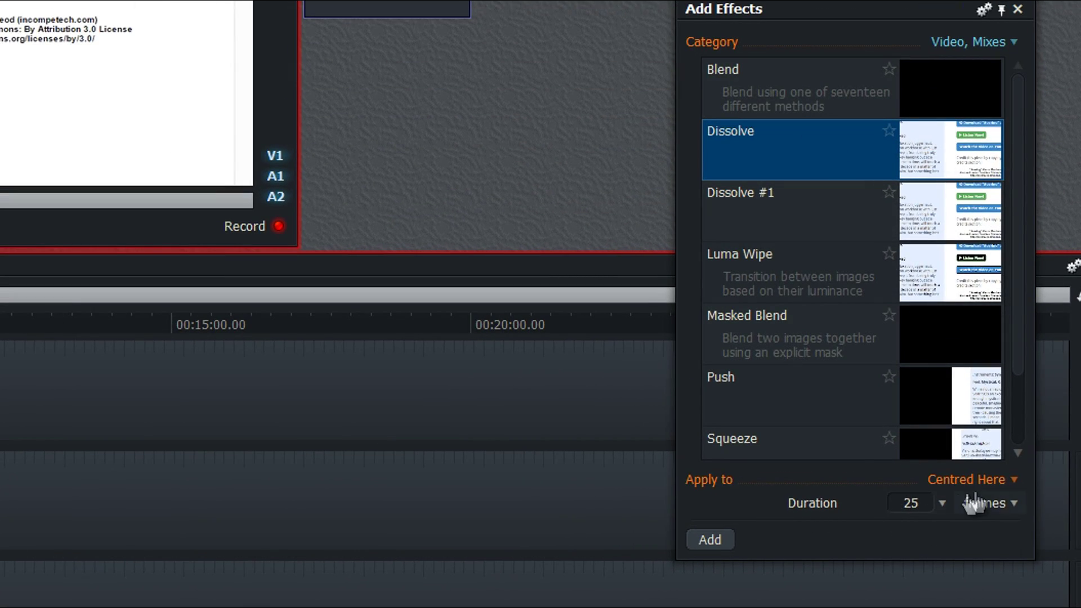
left_click(1006, 484)
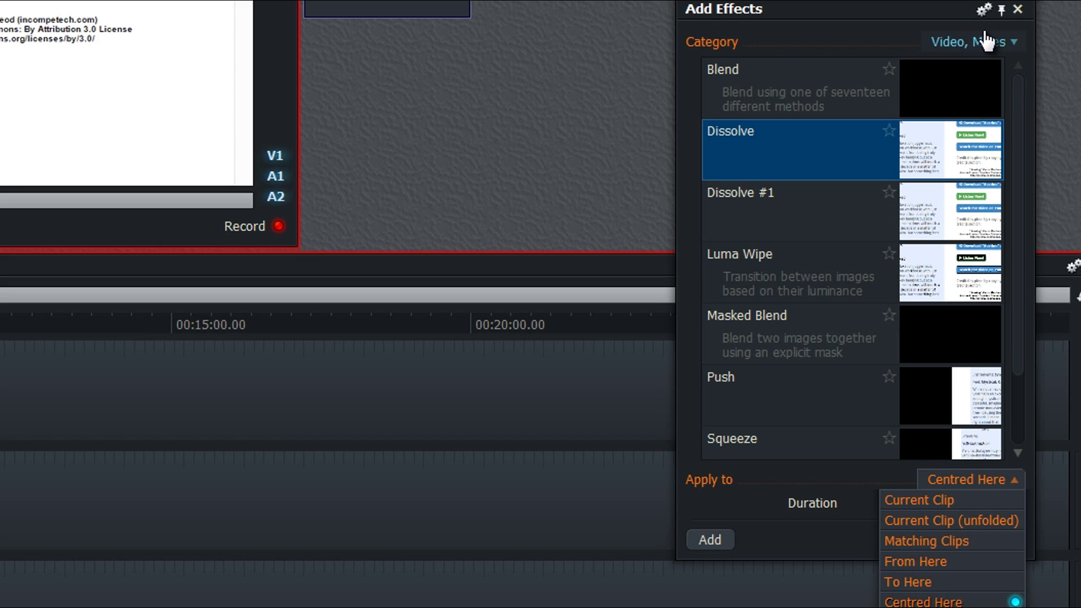
left_click(986, 41)
left_click(959, 163)
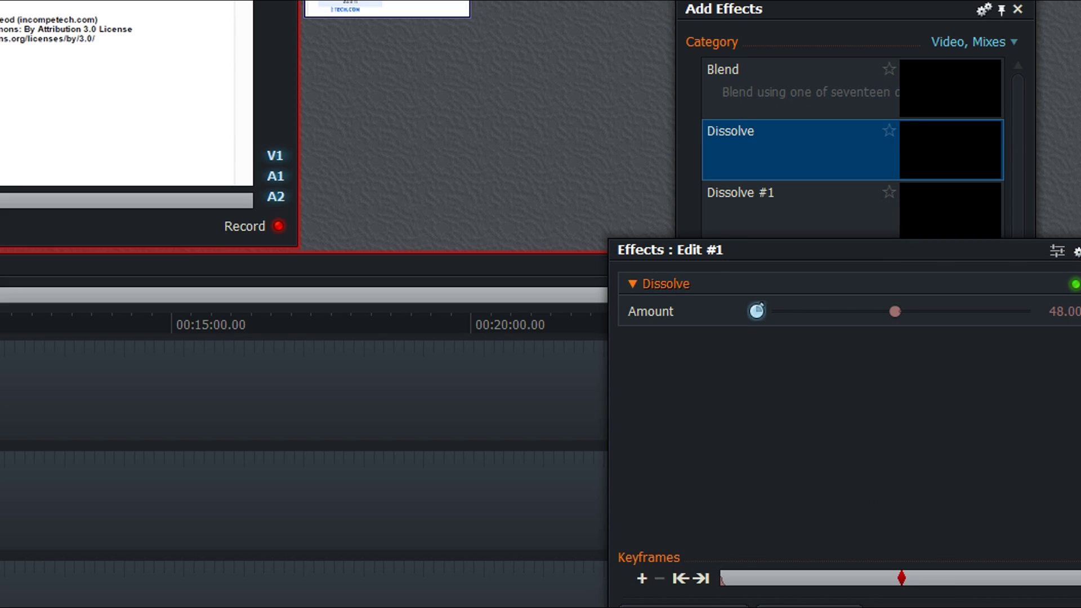
left_click(1018, 9)
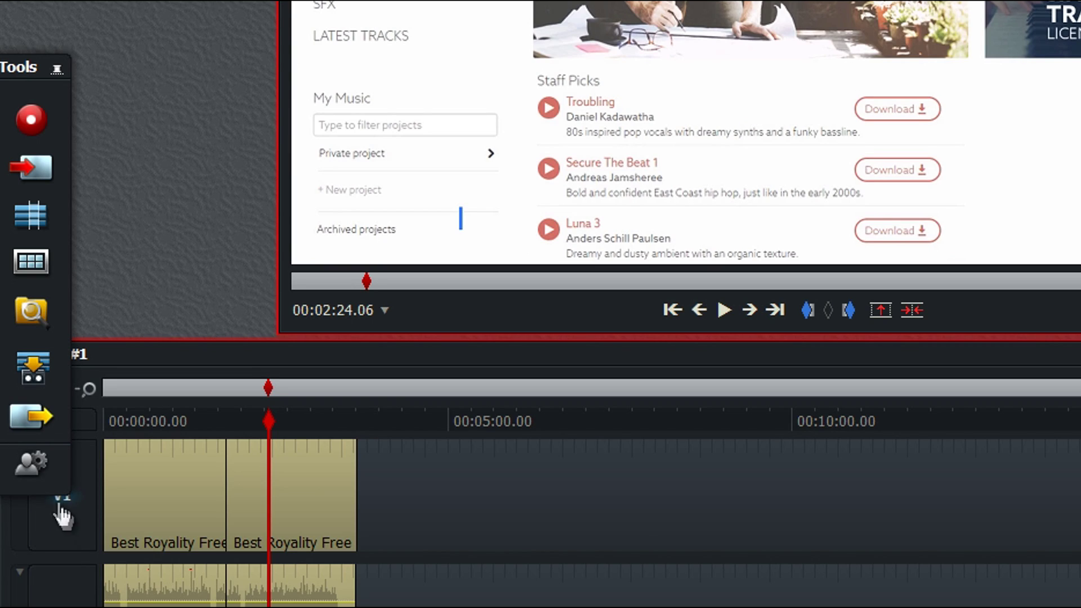
Step: Set Edit #1 export to Vimeo (max 1080p), keep the Documents folder, and name it reg34t43t3t
left_click(32, 418)
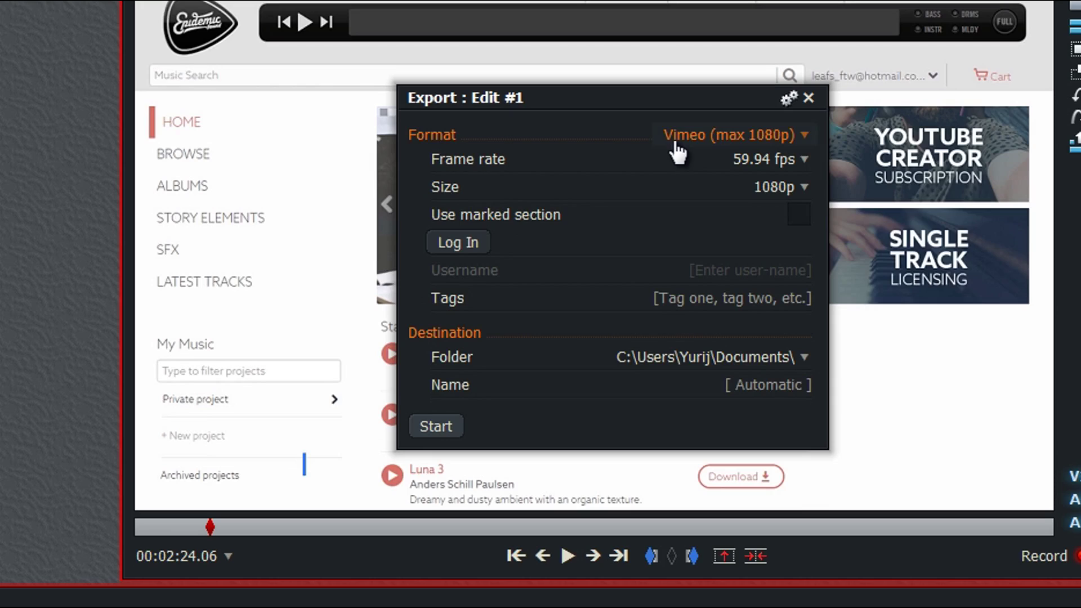
left_click(738, 137)
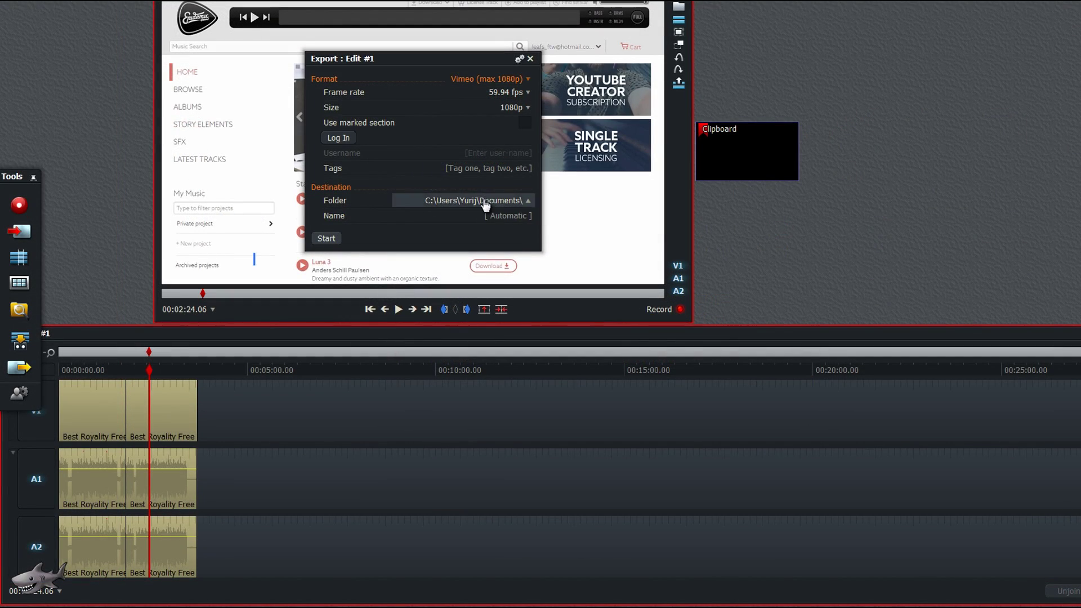
left_click(480, 202)
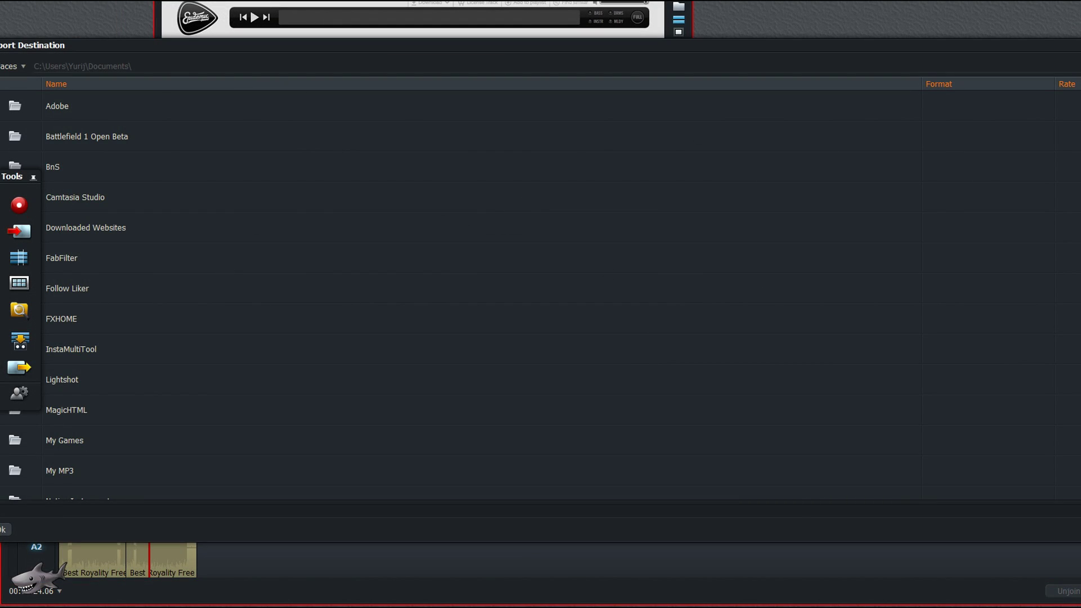
key("Escape")
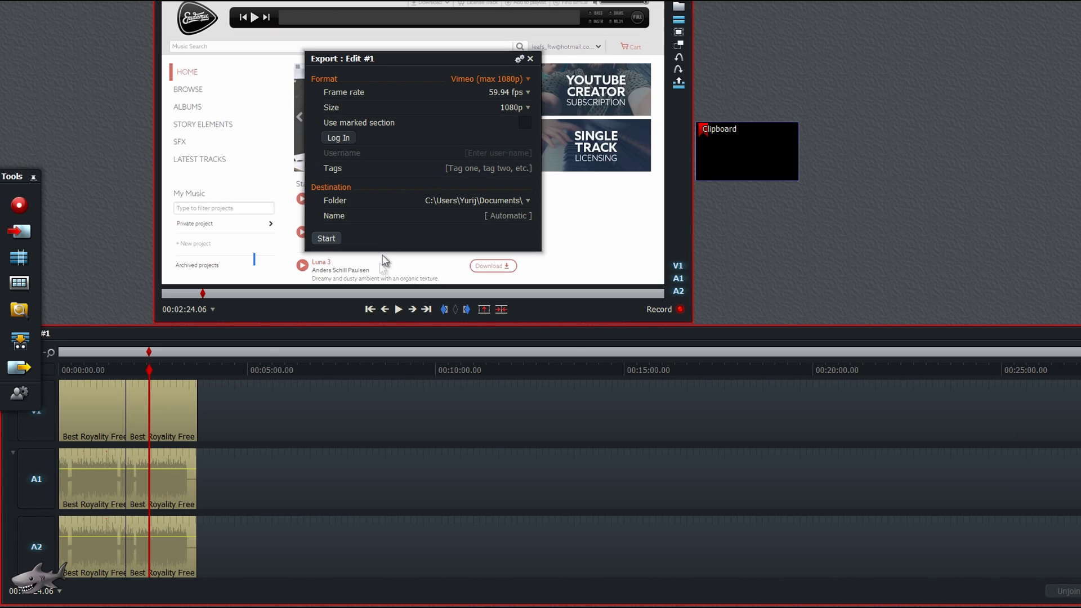
left_click(487, 219)
type("reg34t43t3t")
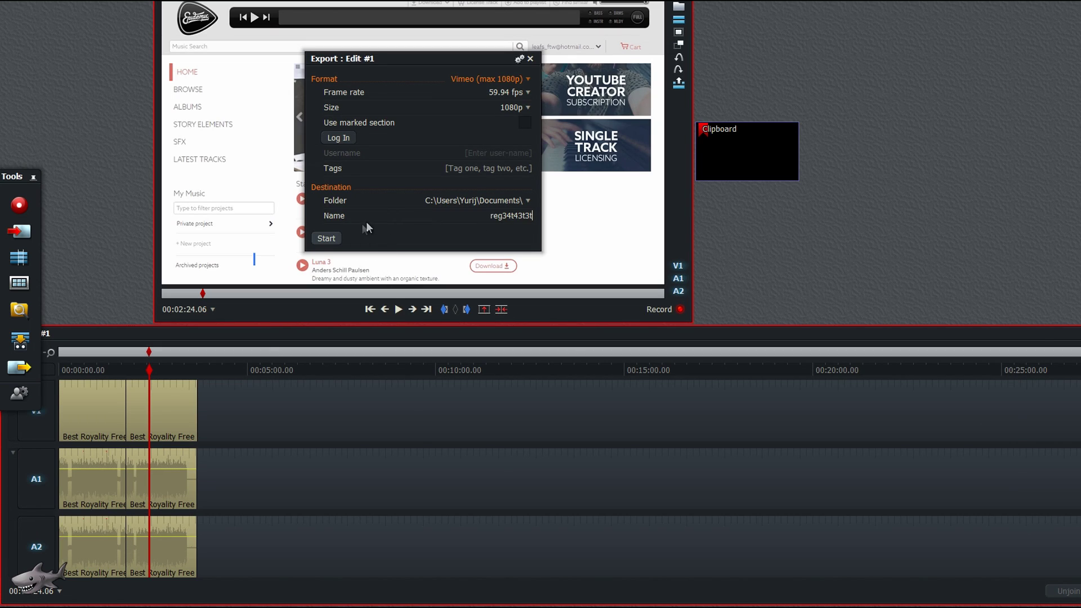